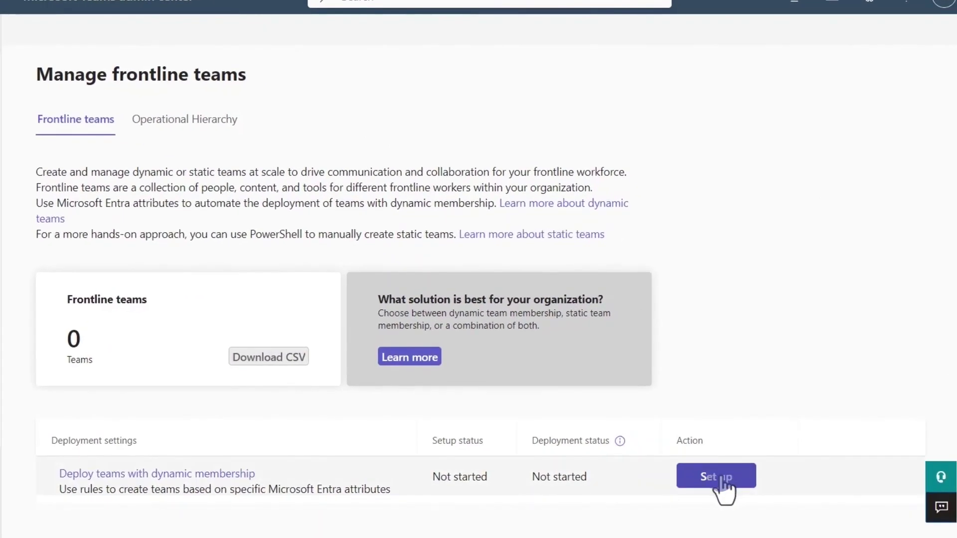
# Start dynamic team setup, identifying frontline workers by Job title 'Cashier'
pyautogui.click(716, 477)
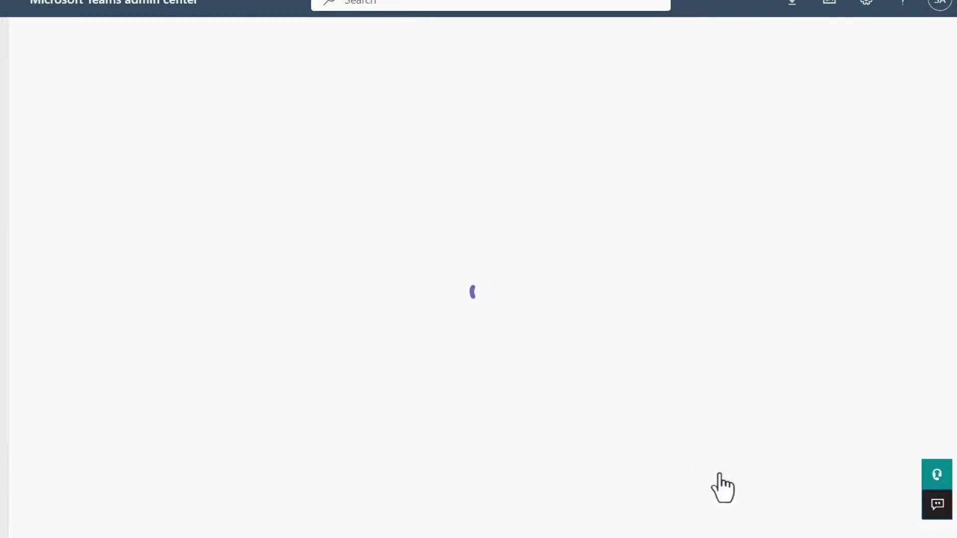
pyautogui.click(875, 482)
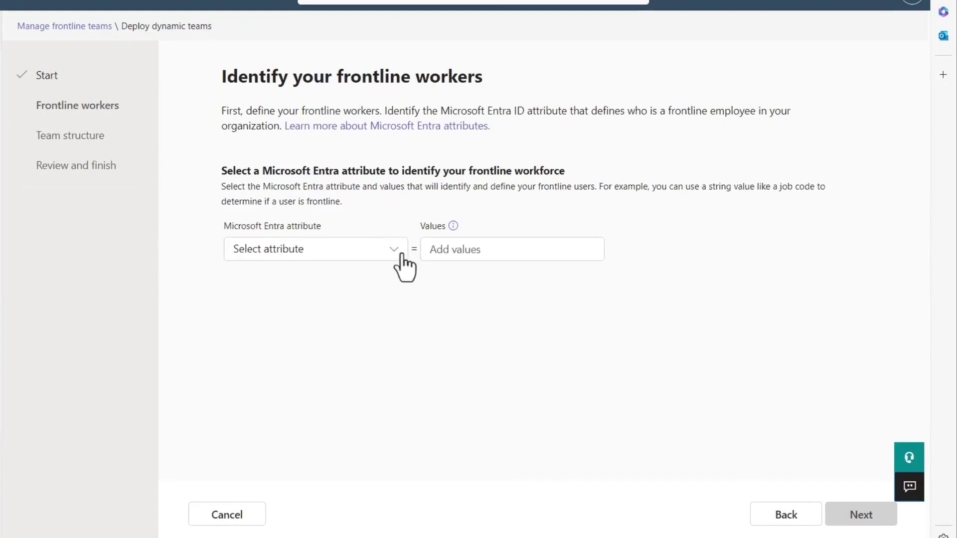
pyautogui.click(489, 262)
pyautogui.click(240, 498)
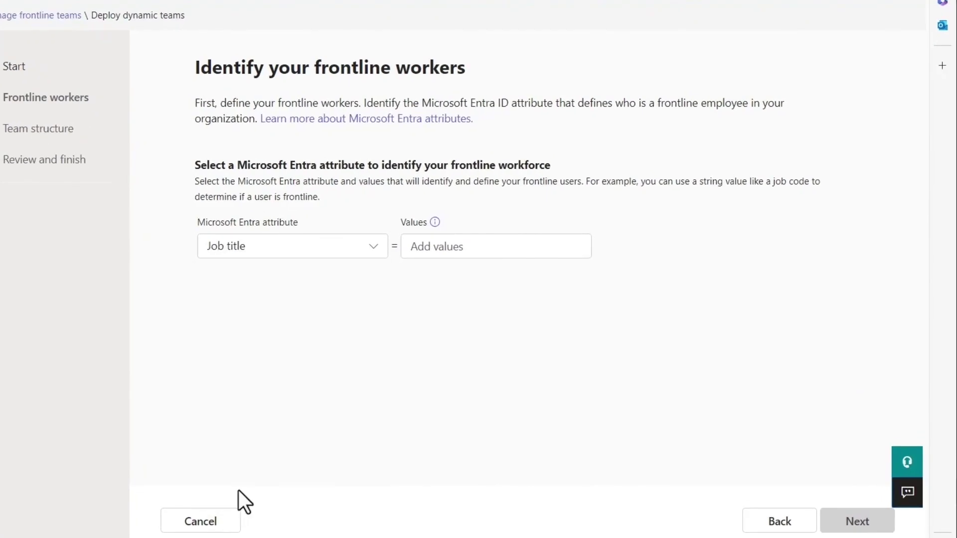
pyautogui.click(463, 246)
pyautogui.write('Cashier')
# Base the frontline team locations on the City attribute
pyautogui.click(857, 521)
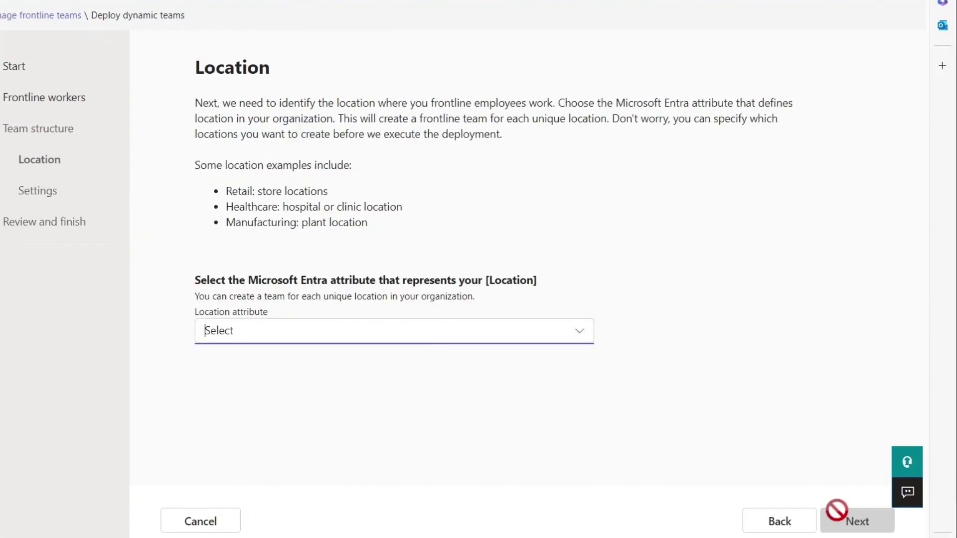
pyautogui.click(579, 331)
pyautogui.click(232, 114)
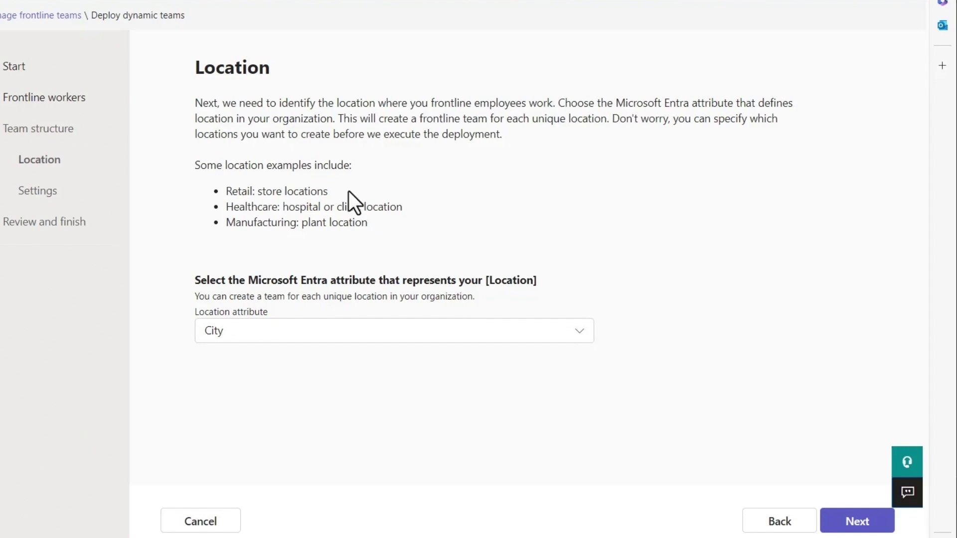
pyautogui.click(856, 521)
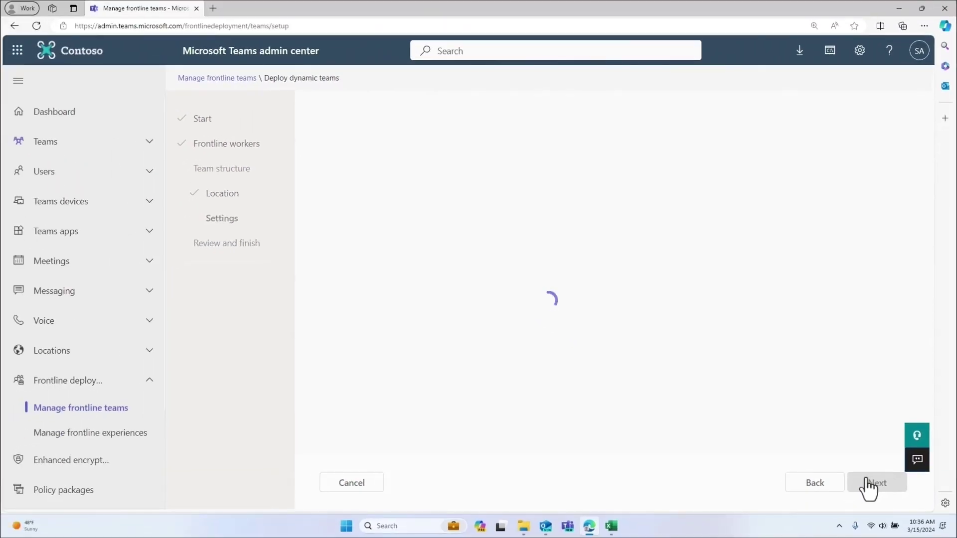
# Deploy the dynamic frontline teams from the locations page
pyautogui.click(738, 435)
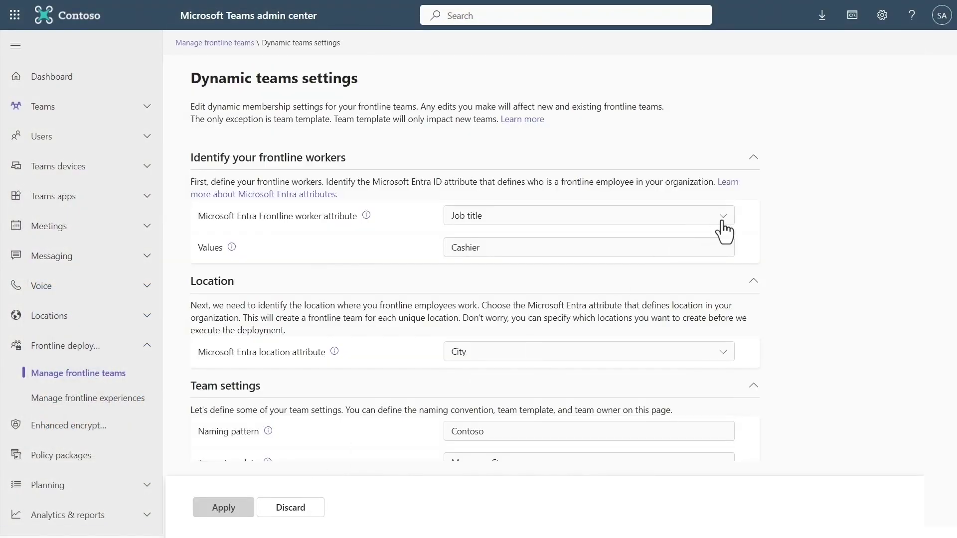
# Switch the worker attribute to Department with value 'Front End' and apply it
pyautogui.click(722, 216)
pyautogui.click(486, 328)
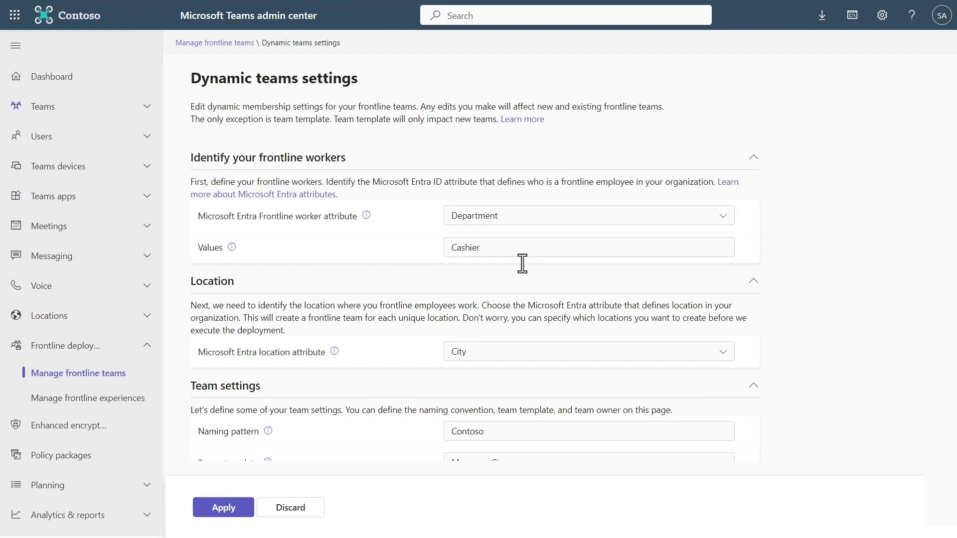
pyautogui.doubleClick(479, 248)
pyautogui.write('Front End')
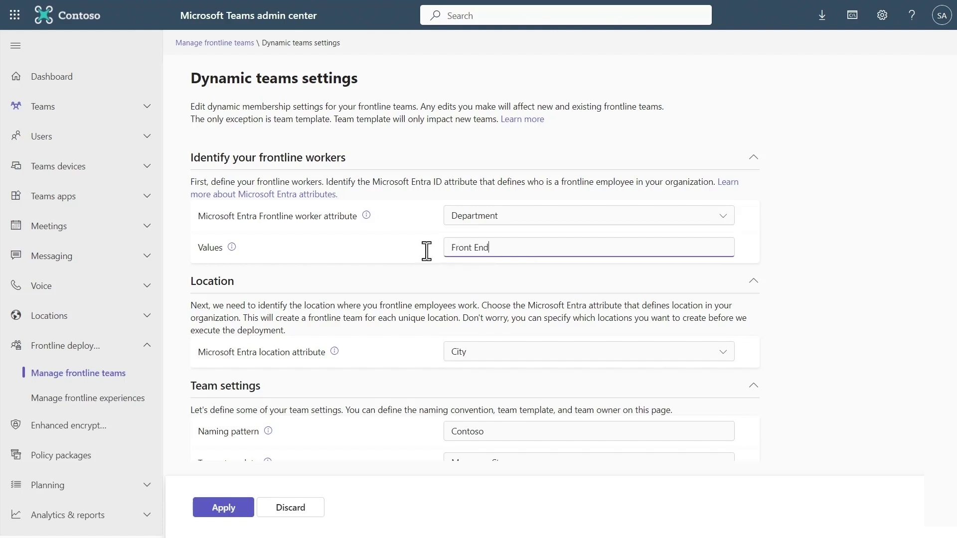
pyautogui.scroll(-3, 425, 250)
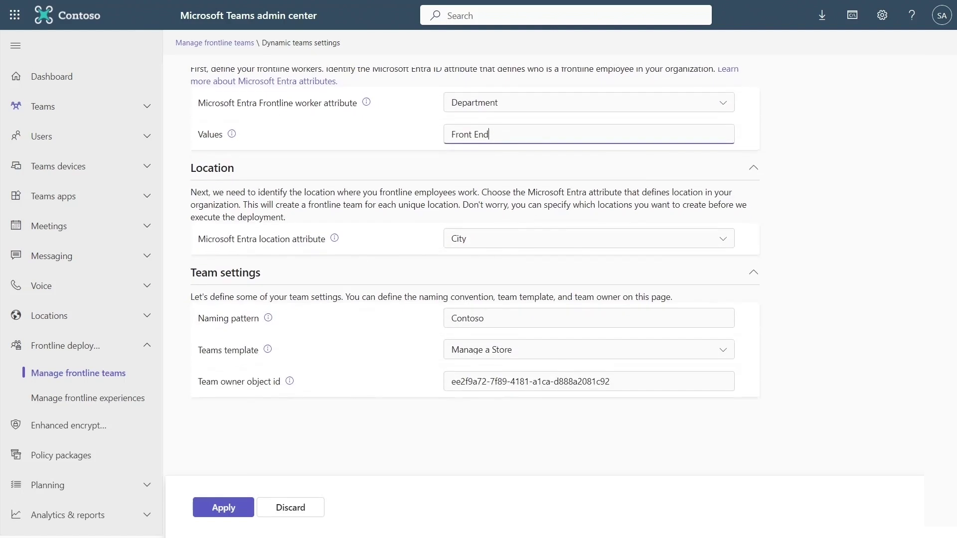
pyautogui.click(223, 506)
# Confirm the settings change and view the Usage dashboard showing 75% deployment progress
pyautogui.click(482, 305)
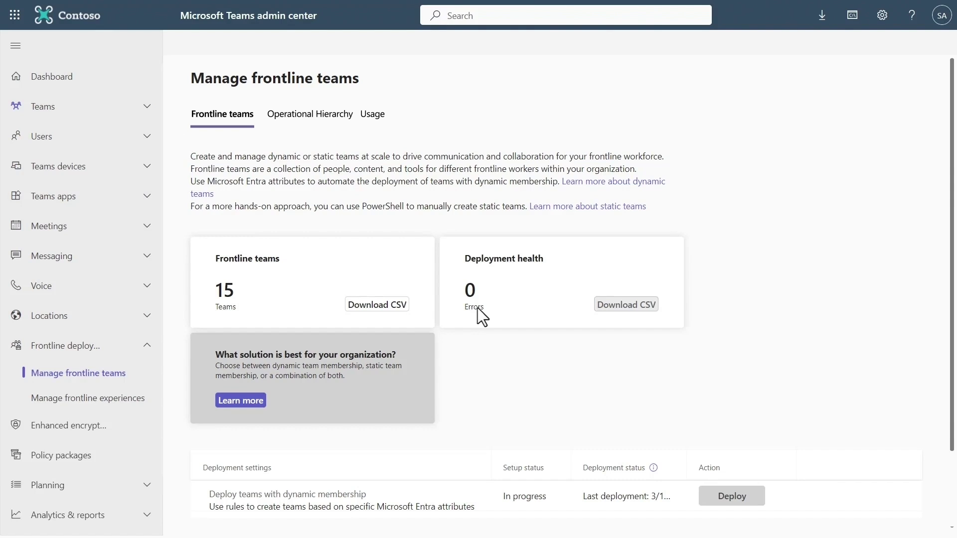
pyautogui.click(372, 114)
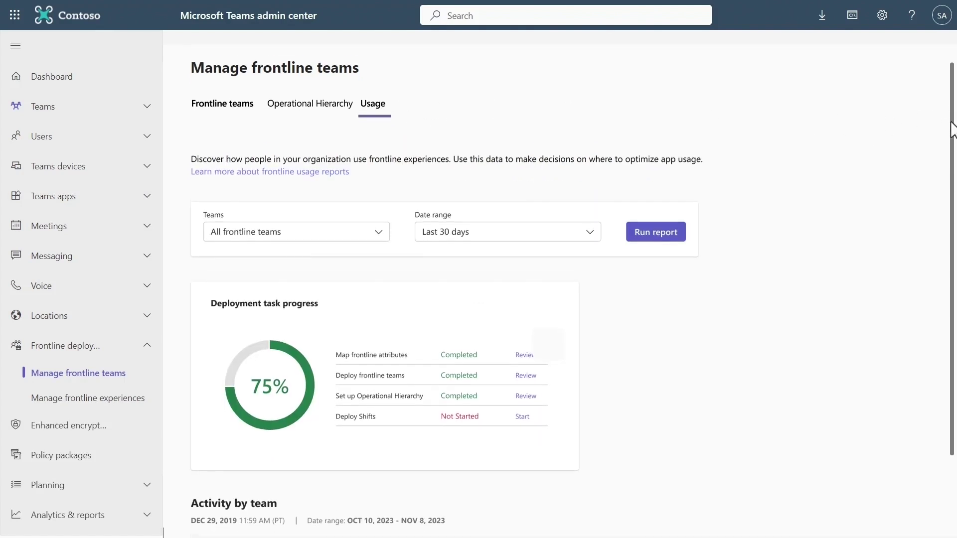
pyautogui.moveTo(951, 124); pyautogui.dragTo(952, 208)
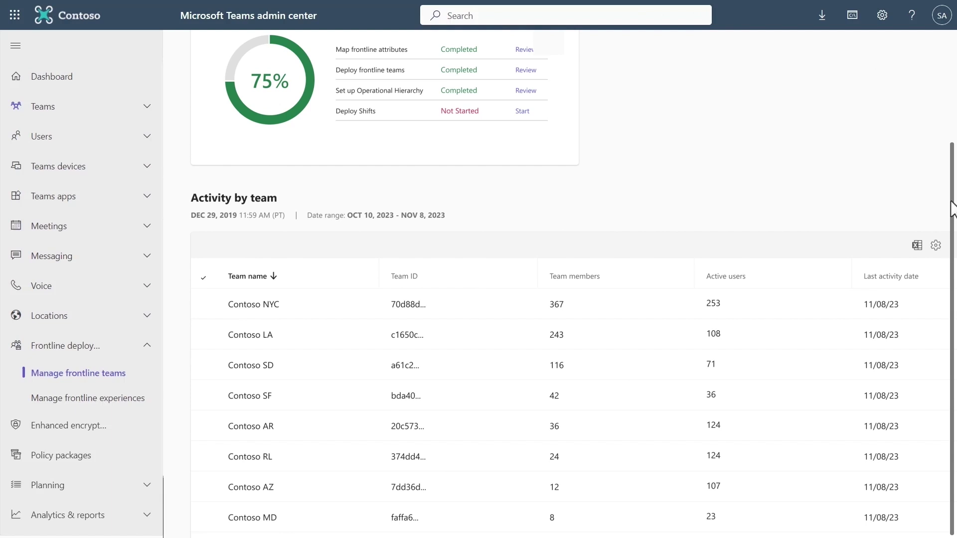